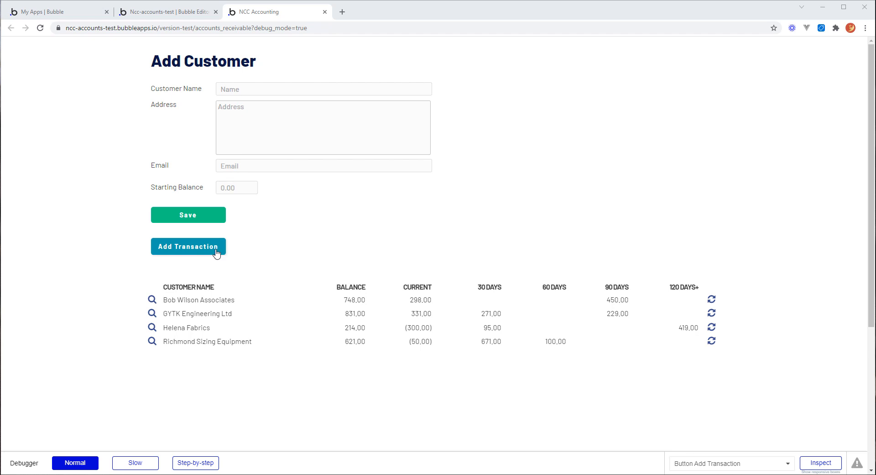
- Start a new transaction of type Payment for the customer GYTK Engineering Ltd
left_click(217, 252)
left_click(509, 135)
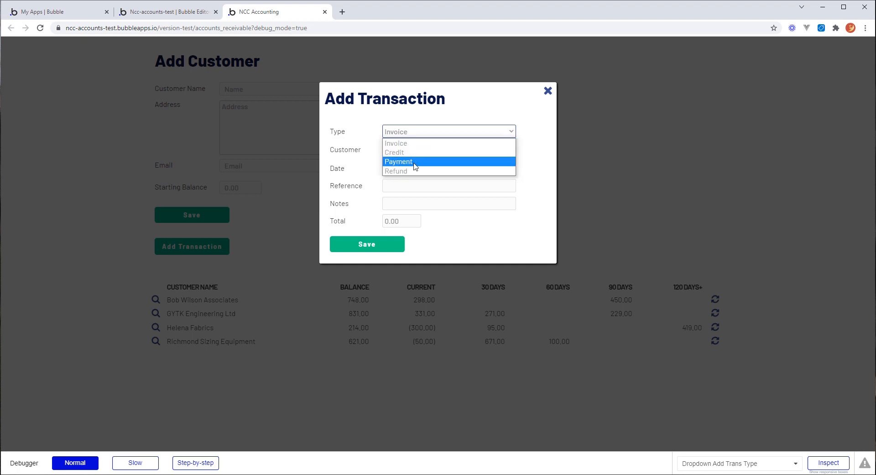
left_click(416, 162)
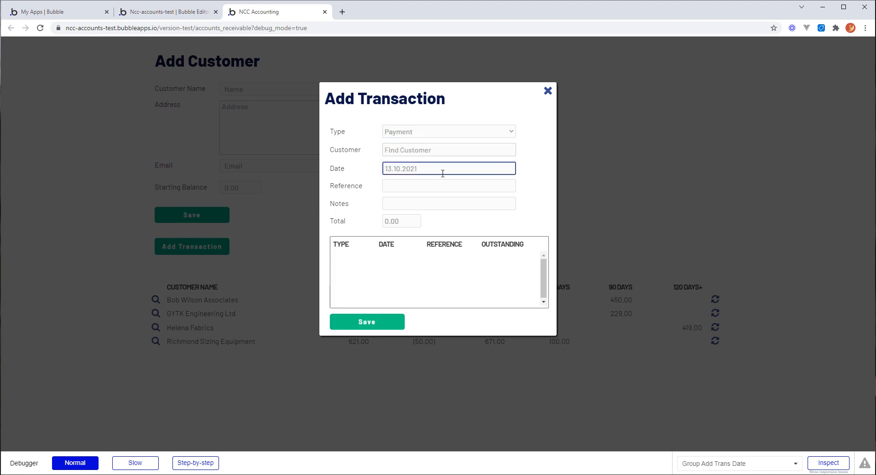
left_click(432, 149)
type("gy")
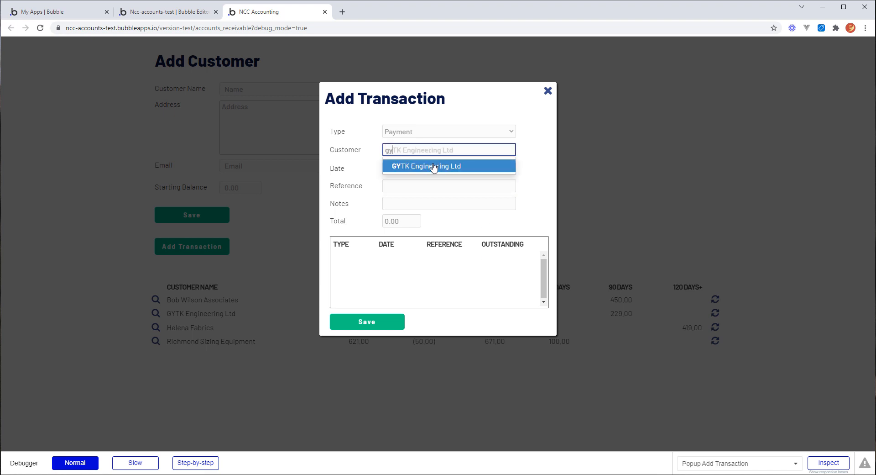
left_click(434, 166)
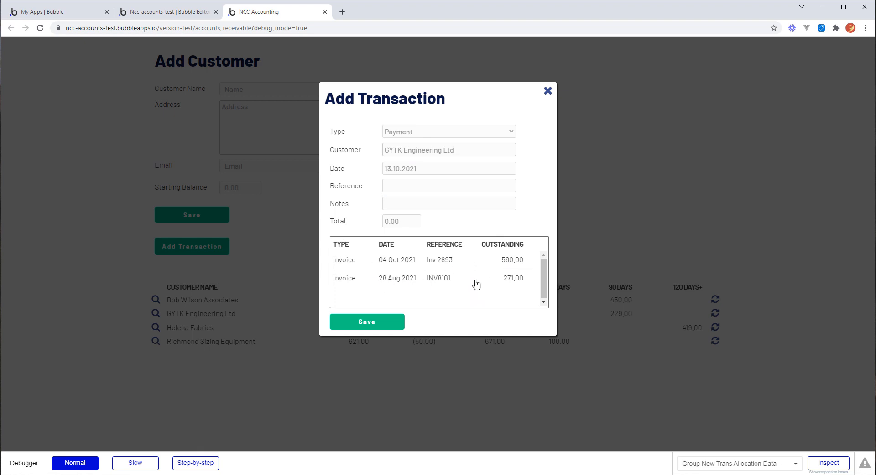
- Allocate the payment to the 04 Oct 2021 invoice, switch it to the 28 Aug 2021 invoice, and select the total
left_click(353, 264)
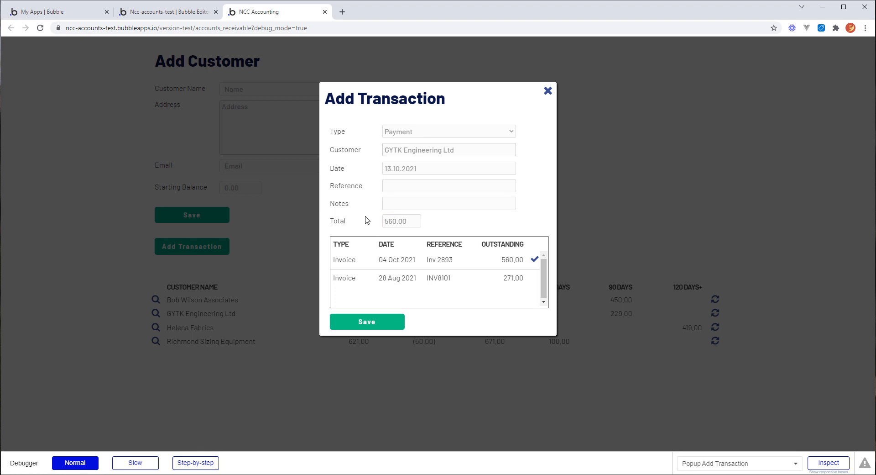
left_click(413, 279)
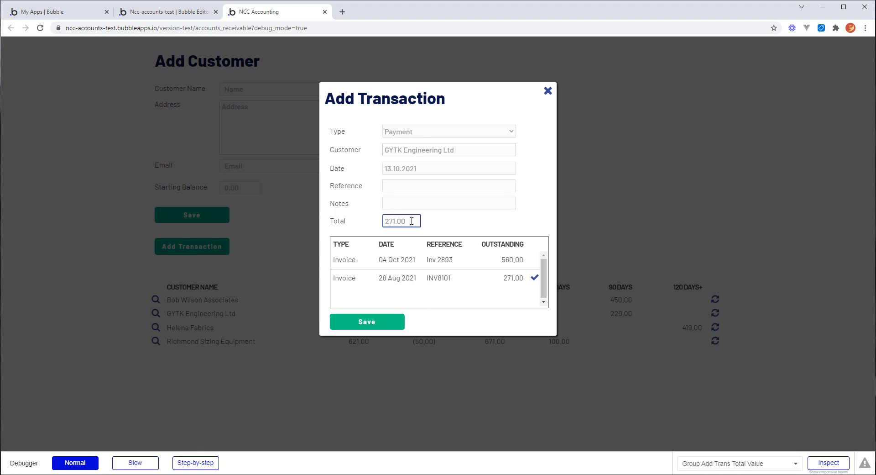
left_click_drag(412, 221, 382, 224)
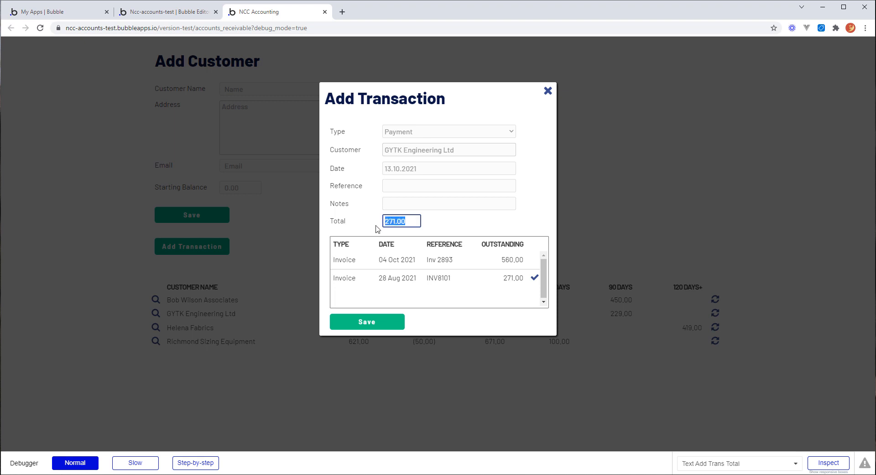
left_click(528, 221)
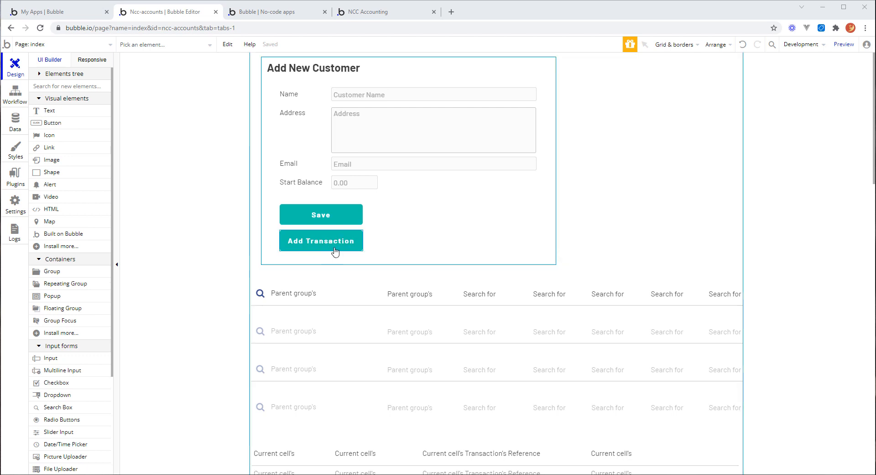
- In the Bubble editor, reveal the New Transaction popup and extend its lower edge to make it taller
left_click(209, 182)
left_click(40, 73)
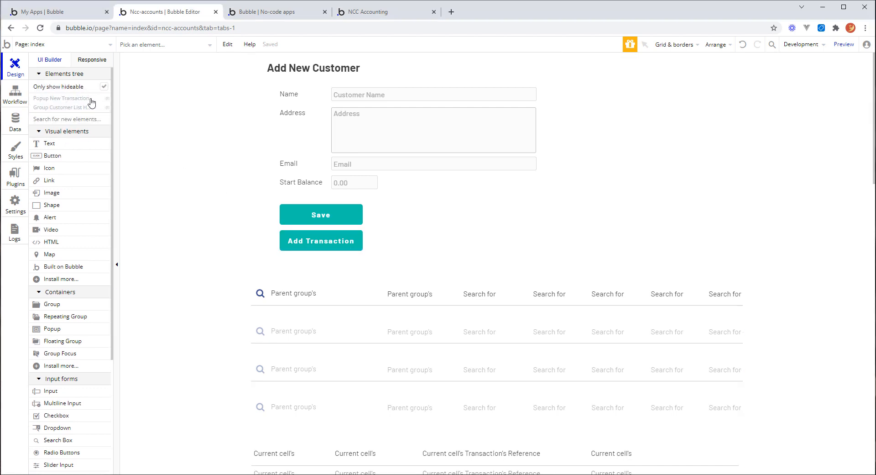
left_click(84, 99)
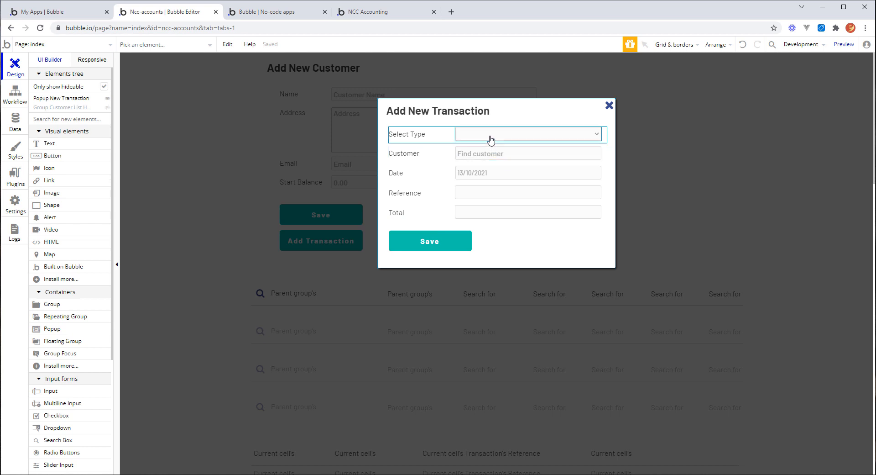
left_click(499, 264)
left_click_drag(498, 269, 496, 345)
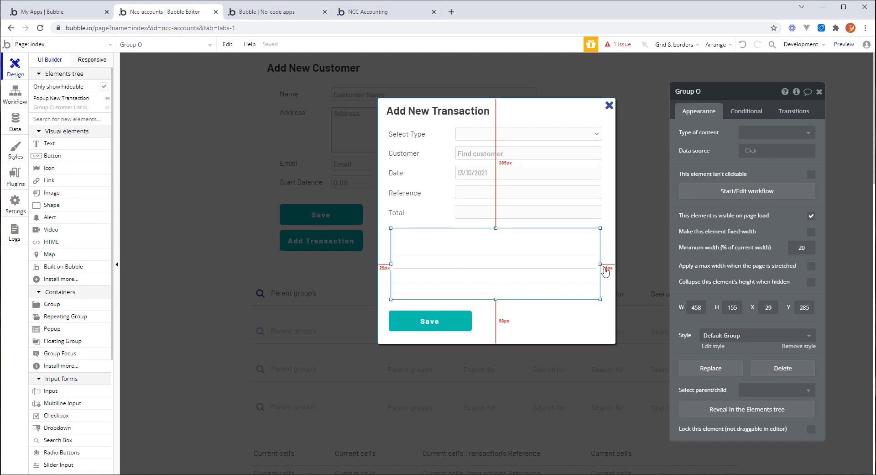
- Widen the group below the Total field slightly and rename the repeating group inside it to RepeatingGroup New Trans Allocation
left_click_drag(602, 267, 606, 264)
left_click(452, 285)
left_click_drag(726, 93, 764, 98)
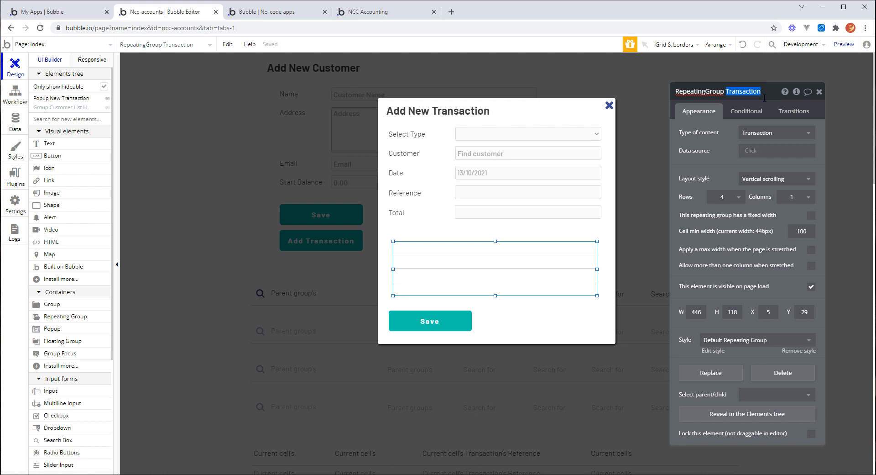
type("New er")
type("Trans")
type(" Allocation")
key("Return")
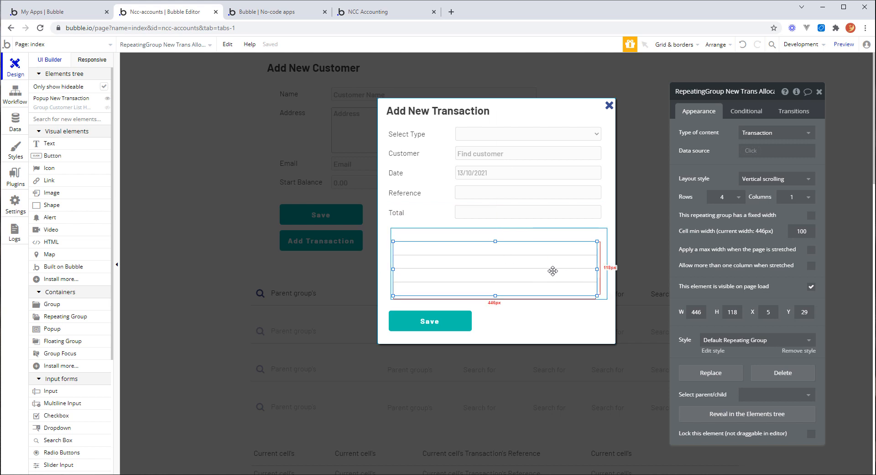
- Add a number field named Paid to the Transaction data type
left_click(14, 120)
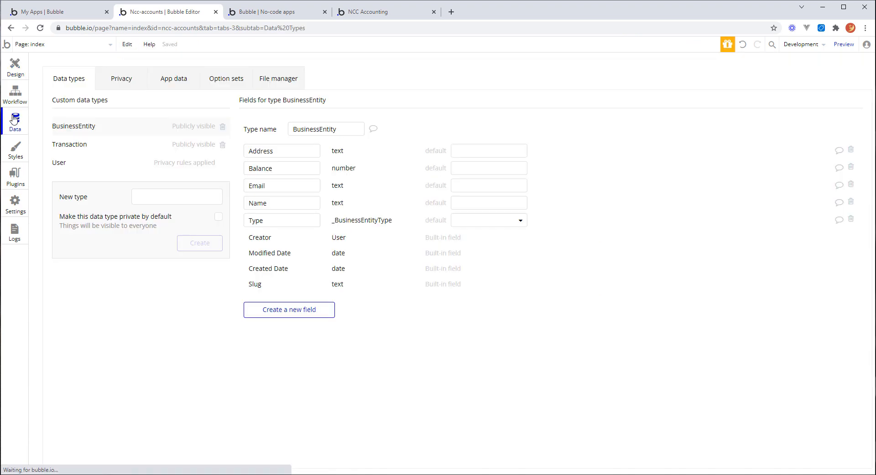
left_click(86, 149)
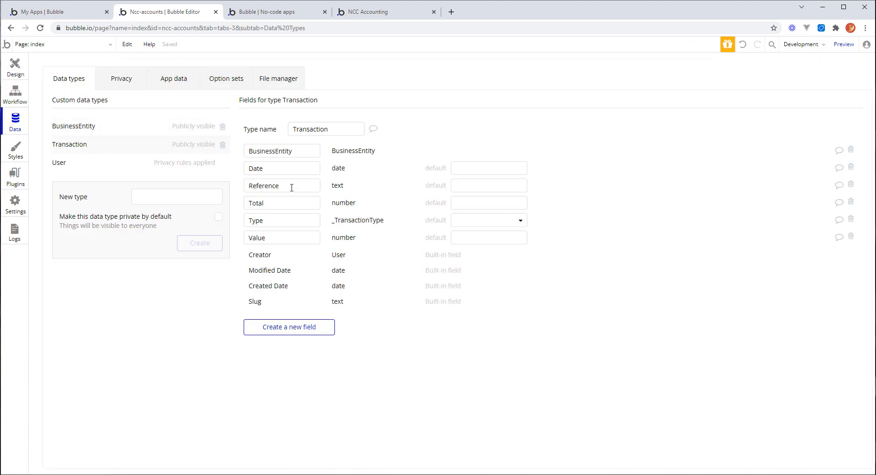
left_click(302, 327)
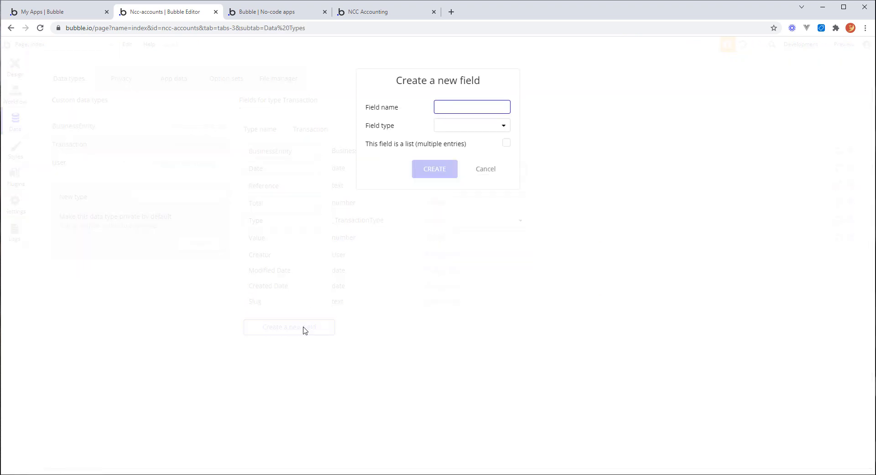
type("Paid")
left_click(502, 127)
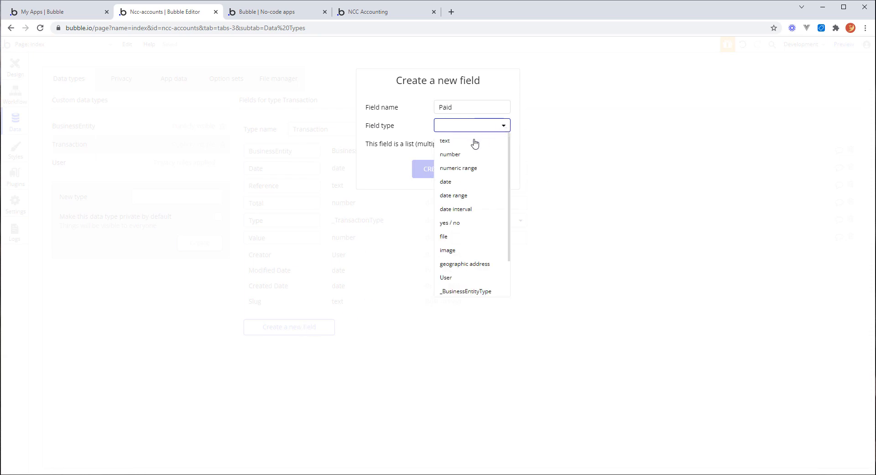
left_click(451, 155)
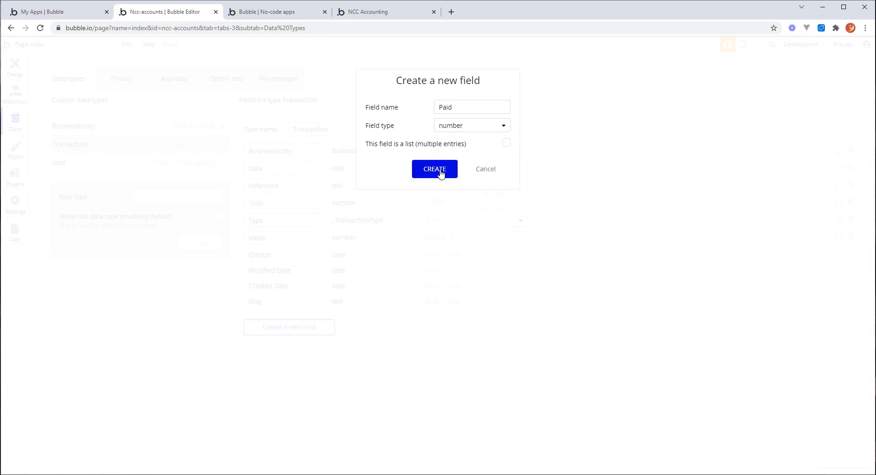
left_click(441, 175)
- Back in the page design, widen the popup's repeating group to 456 px and draw a text element about 122 px wide in its first cell
left_click(15, 67)
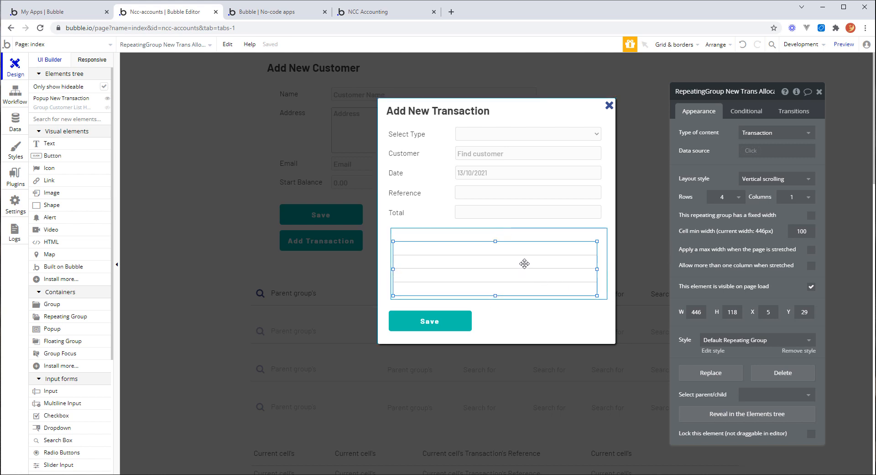
left_click_drag(596, 268, 600, 269)
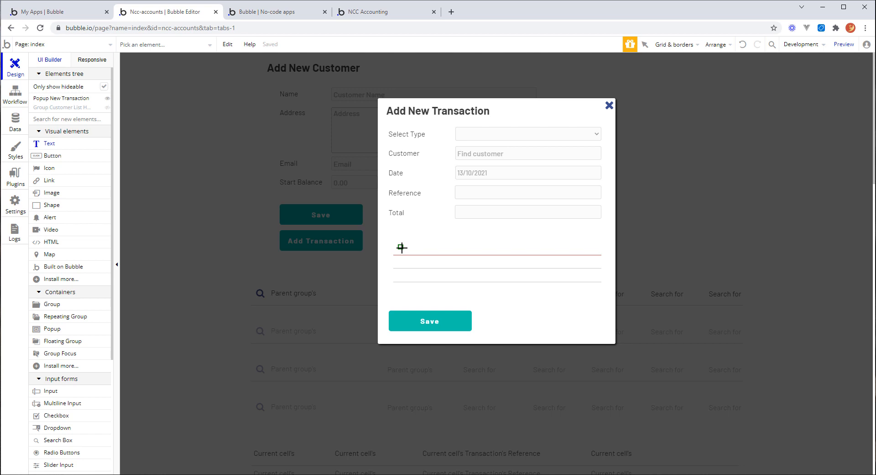
mouse_move(399, 246)
left_mouse_down()
mouse_move(455, 250)
mouse_move(426, 241)
left_mouse_up()
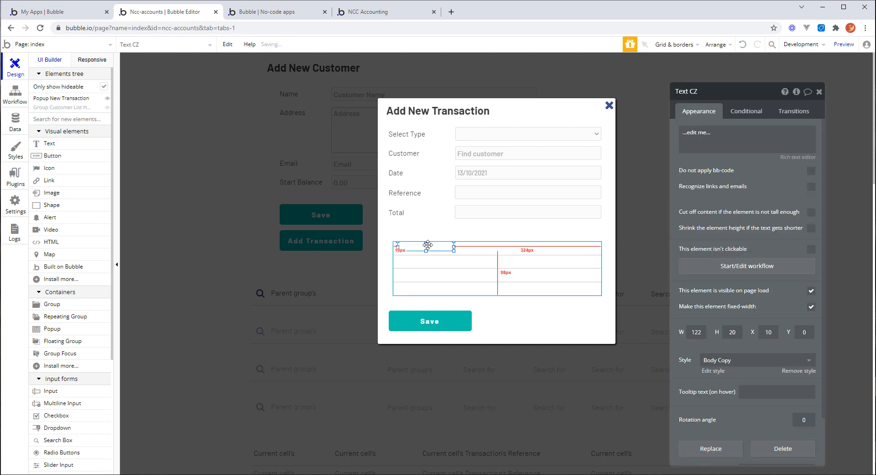
- Set the new text element's height to 22 px and move it to X 1 at the cell's left edge
double_click(732, 332)
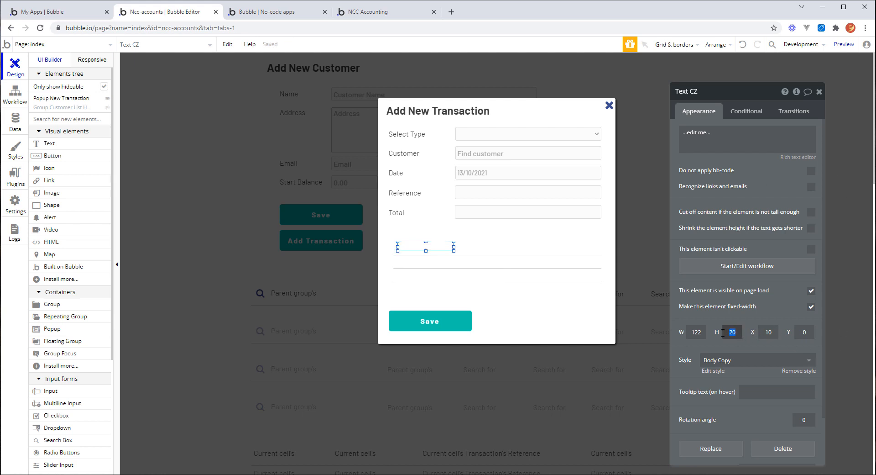
type("22")
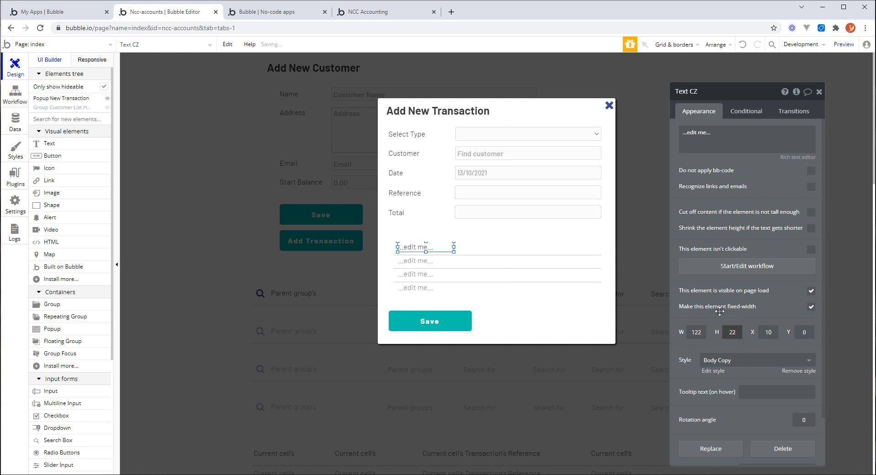
left_click_drag(436, 248, 432, 248)
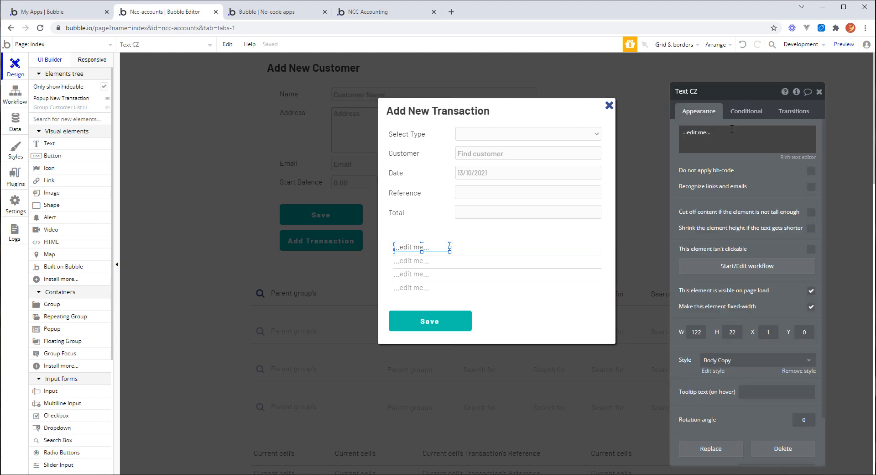
- Fill the cell's text element with the dynamic expression Current cell's Transaction's Type's Display
left_click(461, 252)
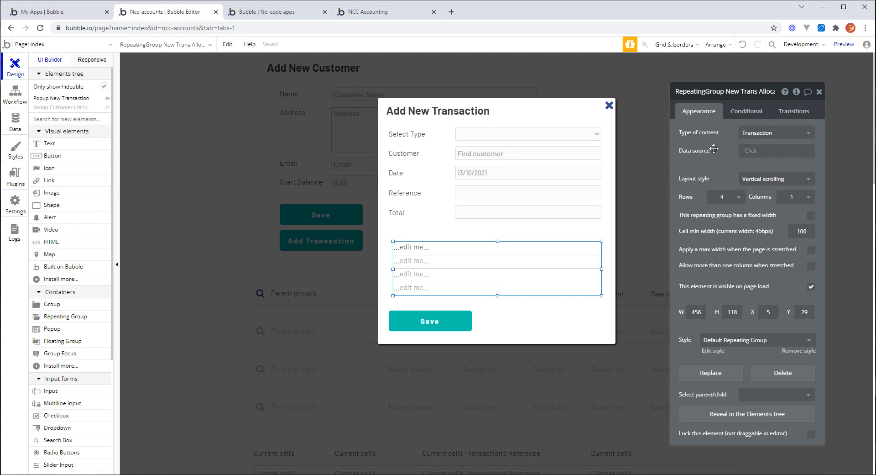
left_click(417, 250)
left_click(735, 139)
left_click(781, 157)
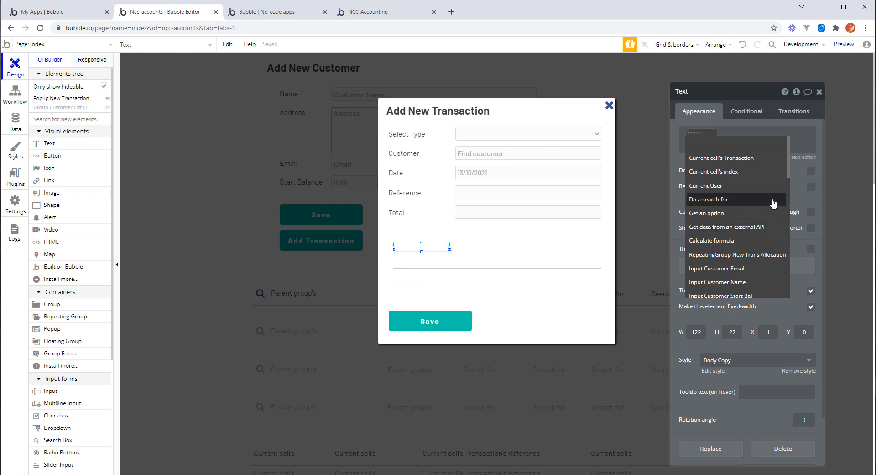
left_click(750, 161)
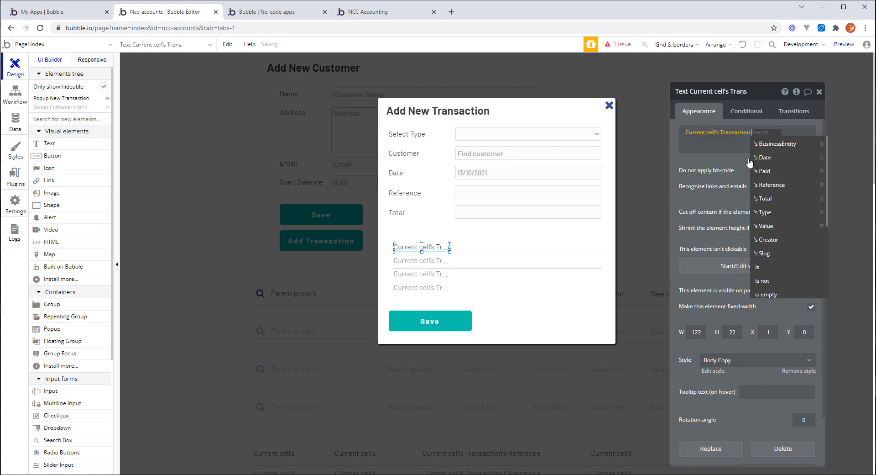
left_click(763, 211)
left_click(790, 144)
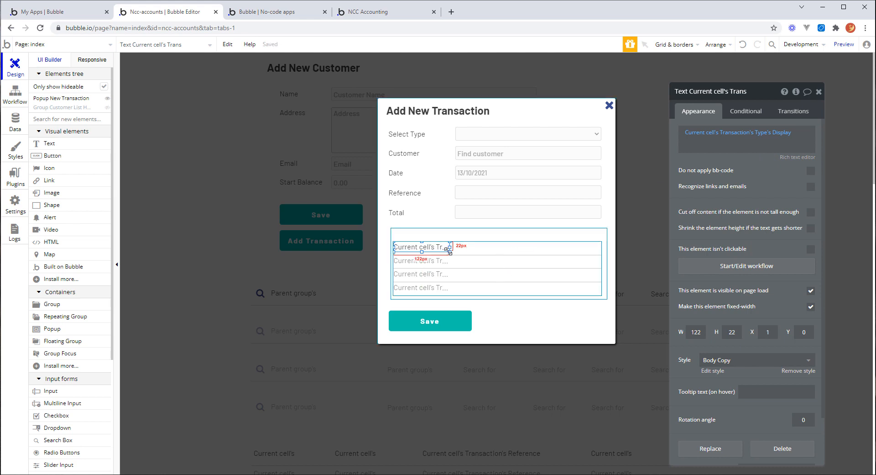